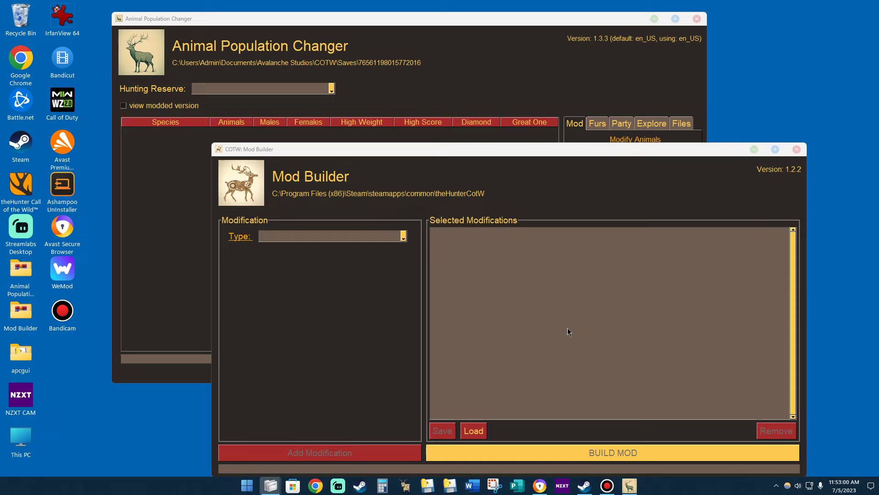
Close Animal Population Changer and choose Increase Reserve Population as the Mod Builder modification type.
left_click(682, 130)
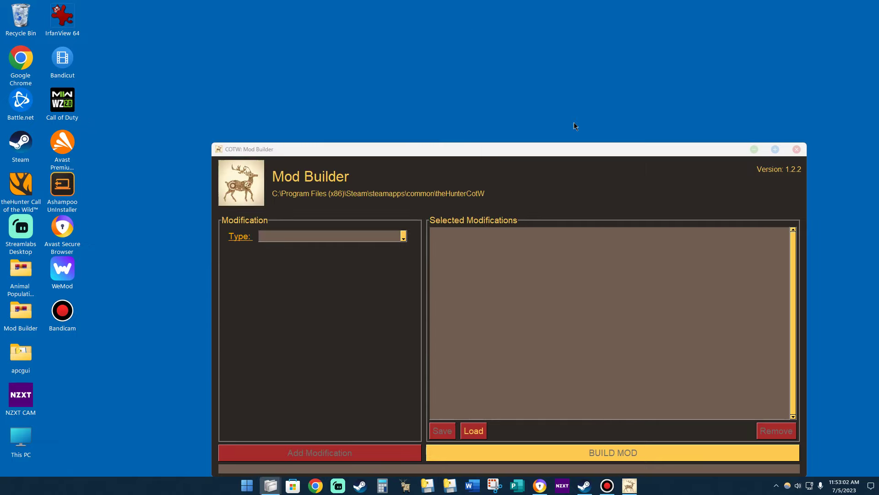
left_click_drag(534, 146, 530, 78)
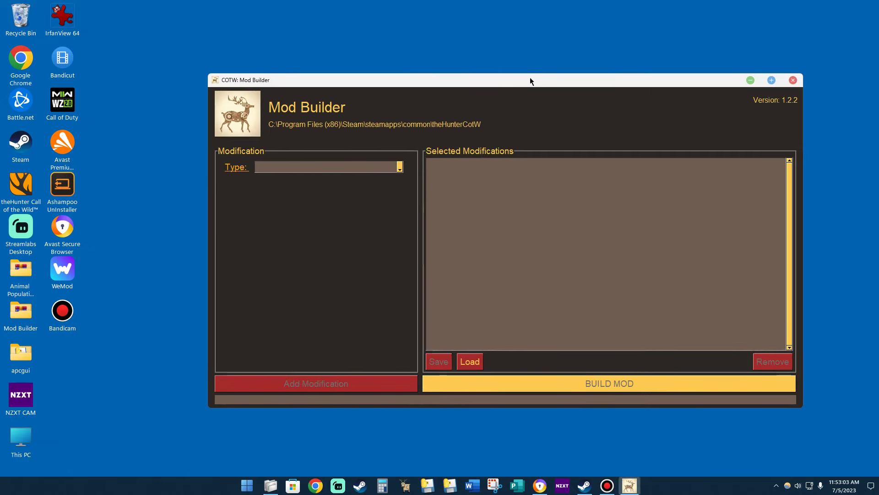
left_click(404, 170)
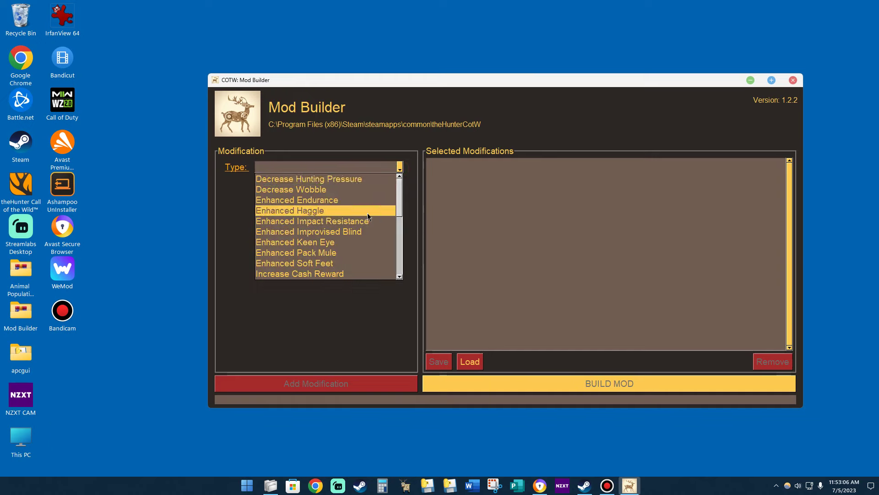
scroll(367, 212, "down", 1)
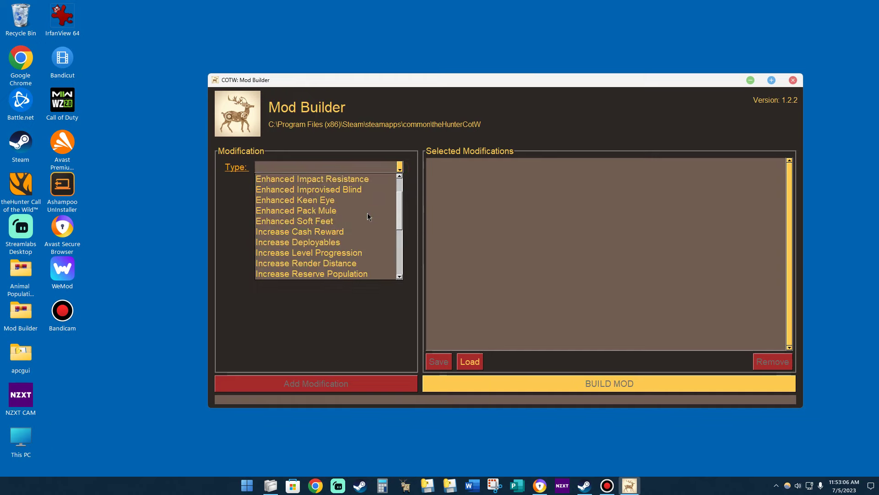
left_click(314, 277)
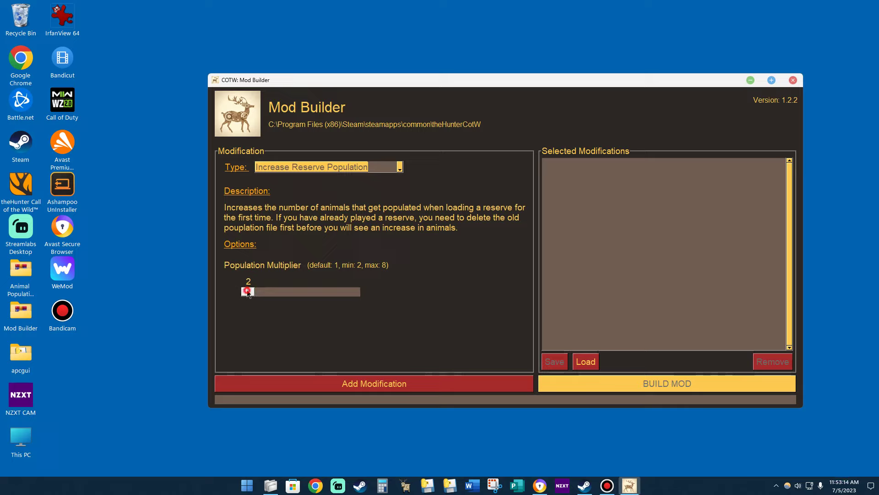
Adjust the population multiplier slider, trying values of 4, 5 and 7.
left_click_drag(247, 292, 288, 323)
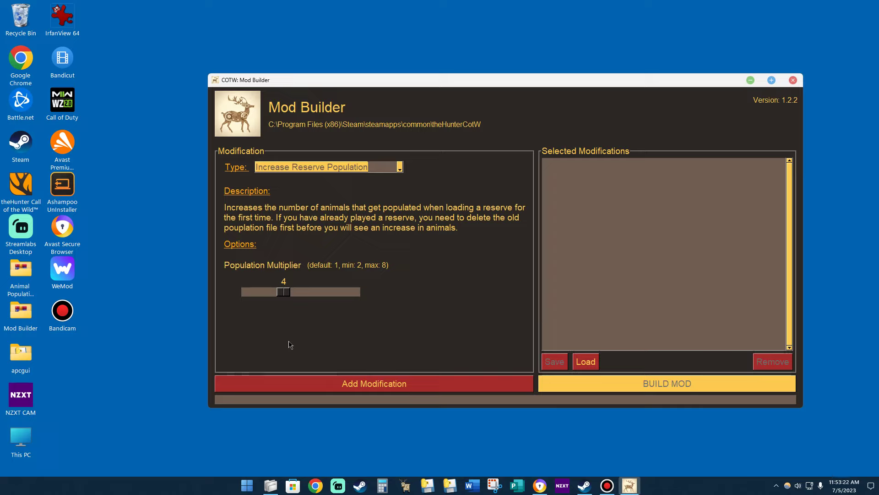
left_click_drag(284, 293, 310, 306)
mouse_move(301, 293)
left_mouse_down()
mouse_move(337, 300)
mouse_move(310, 298)
left_mouse_up()
Set the multiplier back to 4, add the modification, build the mod and load it into the game.
left_click(293, 289)
left_click(376, 383)
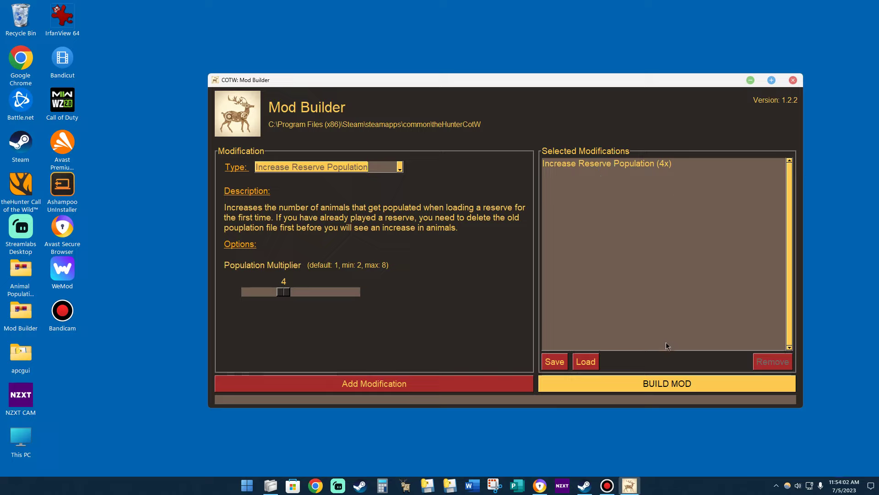
left_click(653, 384)
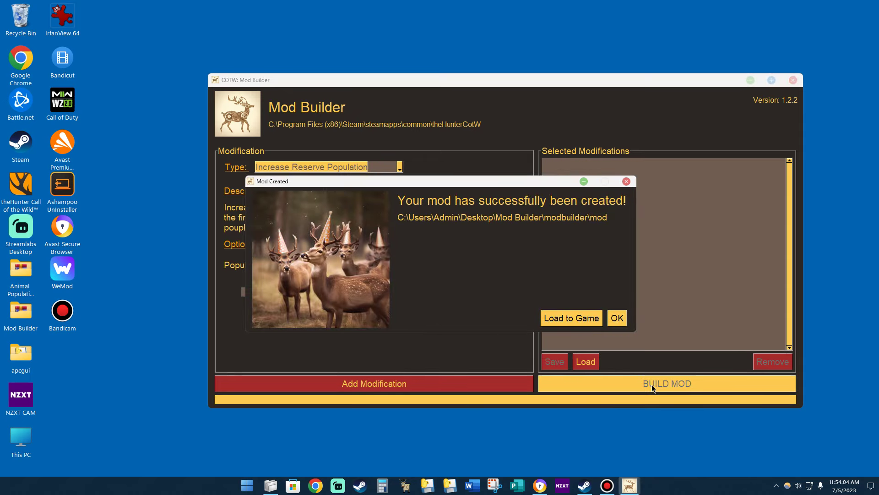
left_click(564, 320)
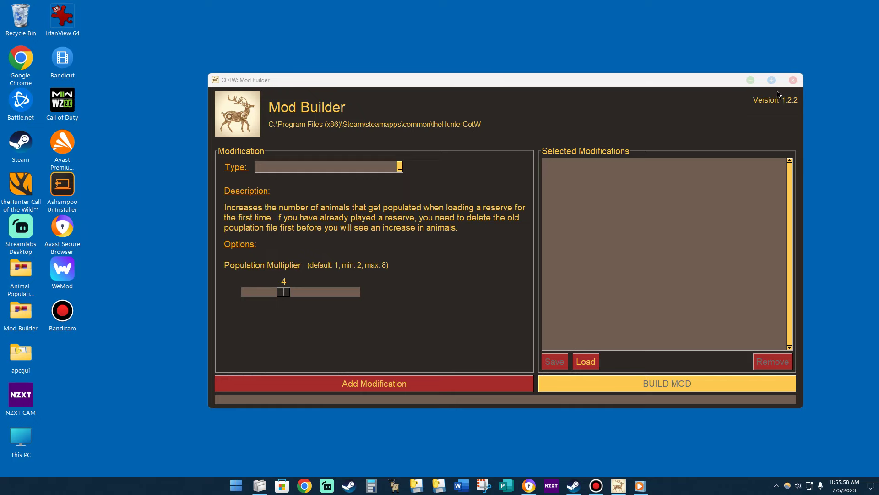
Close Mod Builder, launch Steam and browse theHunter: Call of the Wild's installed files folder.
left_click(793, 81)
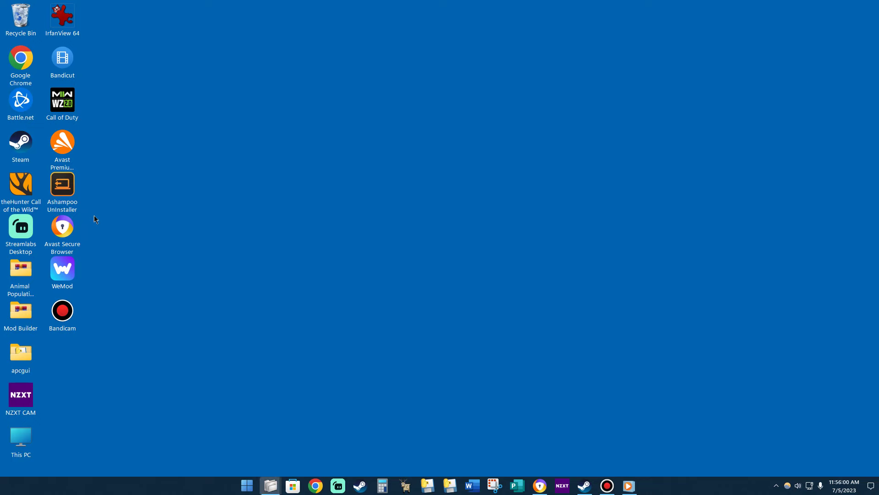
double_click(20, 143)
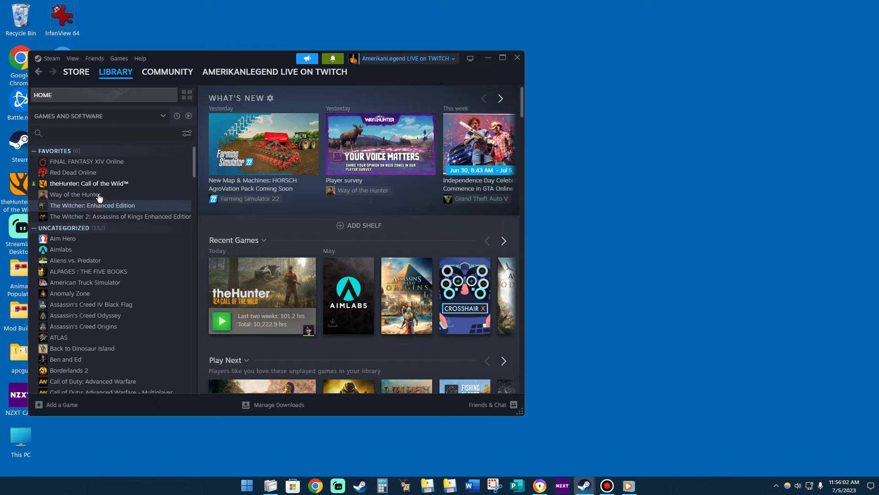
right_click(109, 187)
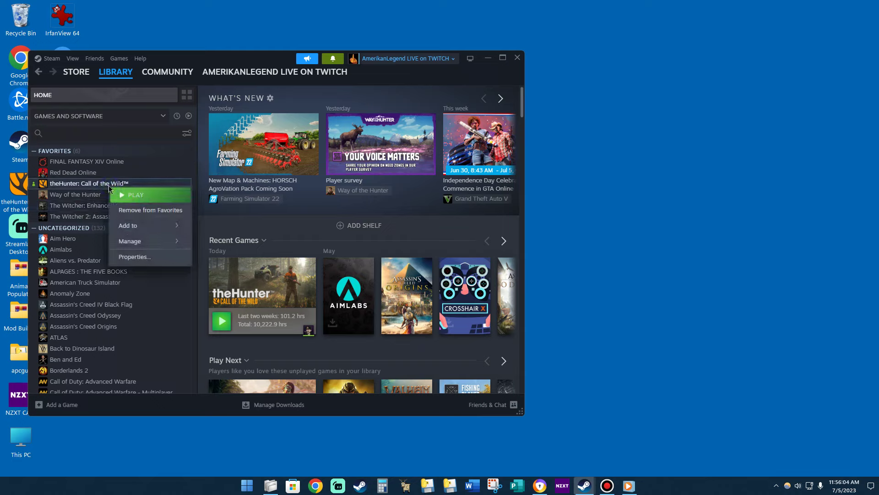
left_click(132, 258)
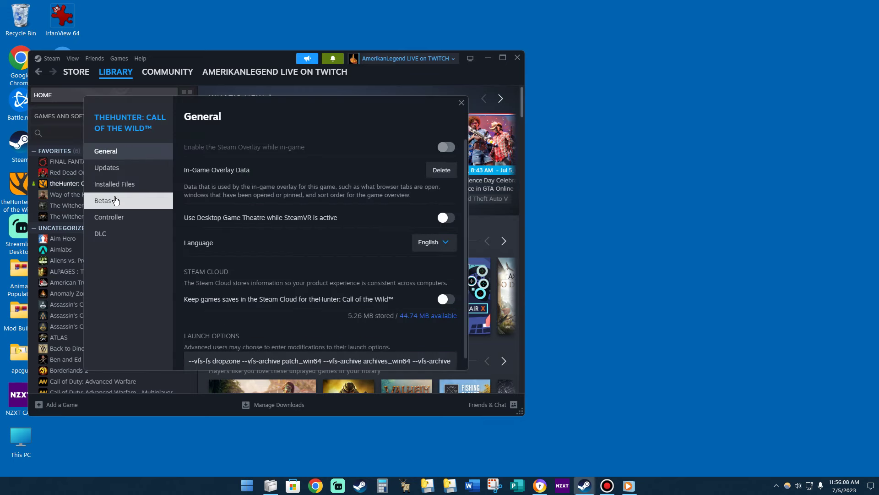
left_click(121, 189)
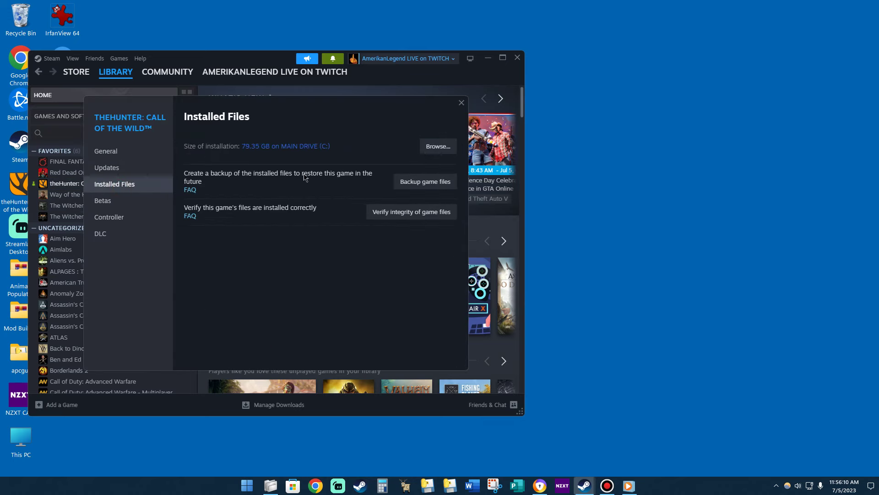
left_click(435, 152)
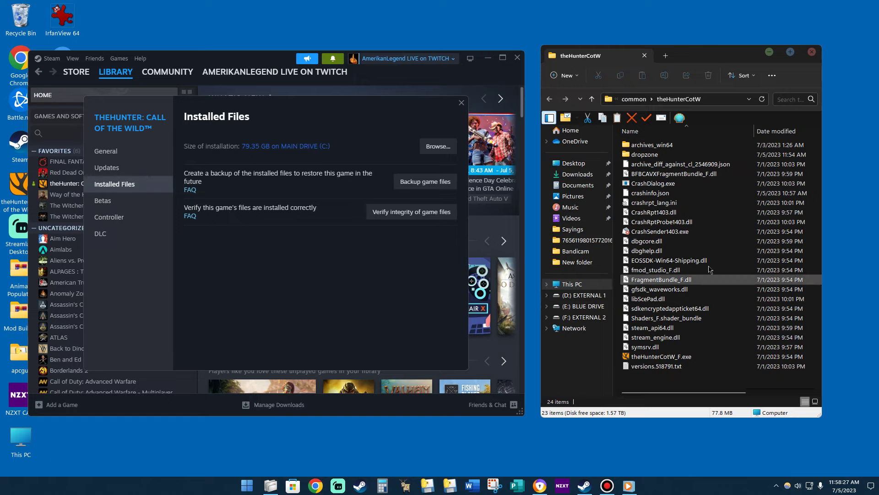
Minimize the install folder and close the game properties dialog and Steam.
left_click(769, 52)
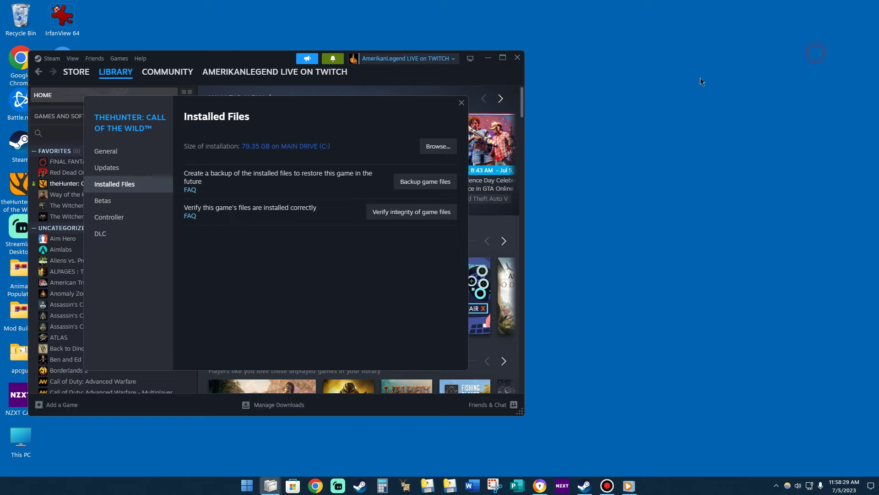
left_click(462, 102)
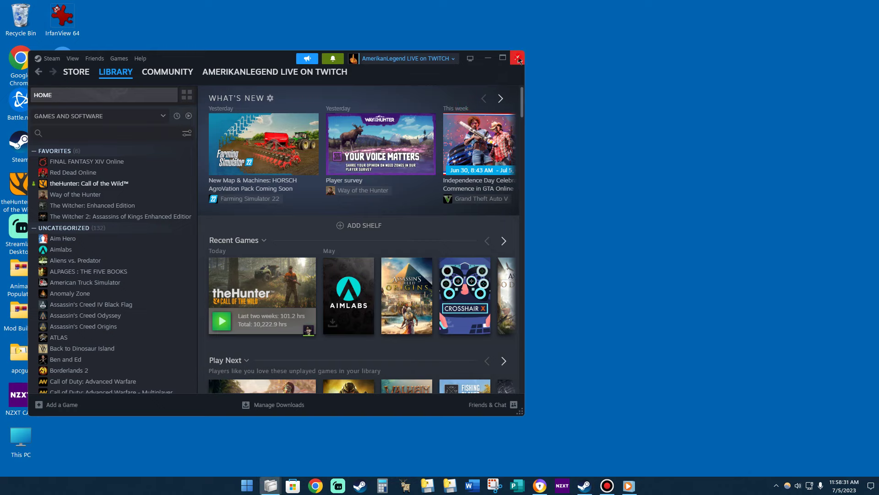
left_click(518, 58)
Browse Documents > Avalanche Studios > COTW > Saves into the profile folder, review the saves, then close Explorer.
double_click(31, 441)
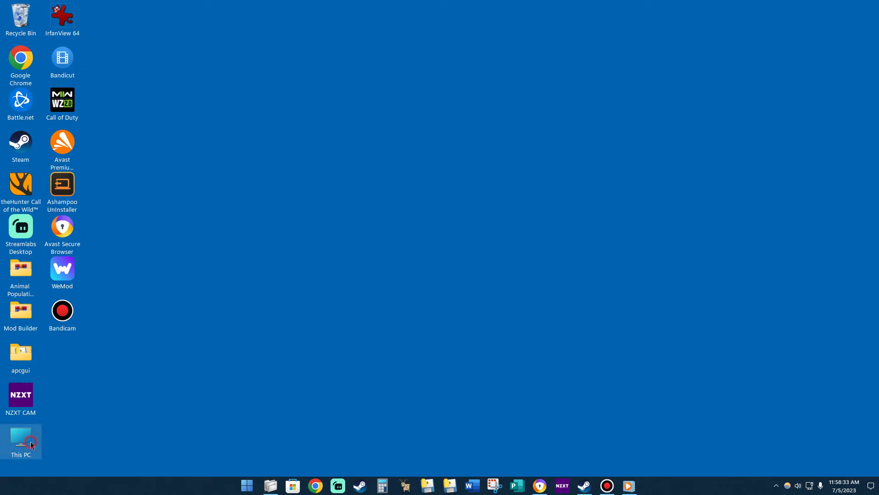
left_click_drag(668, 63, 321, 70)
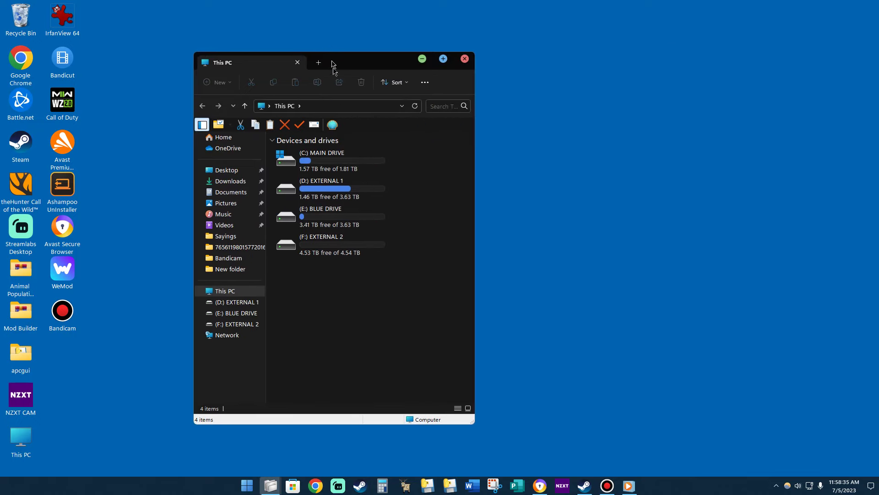
left_click(236, 192)
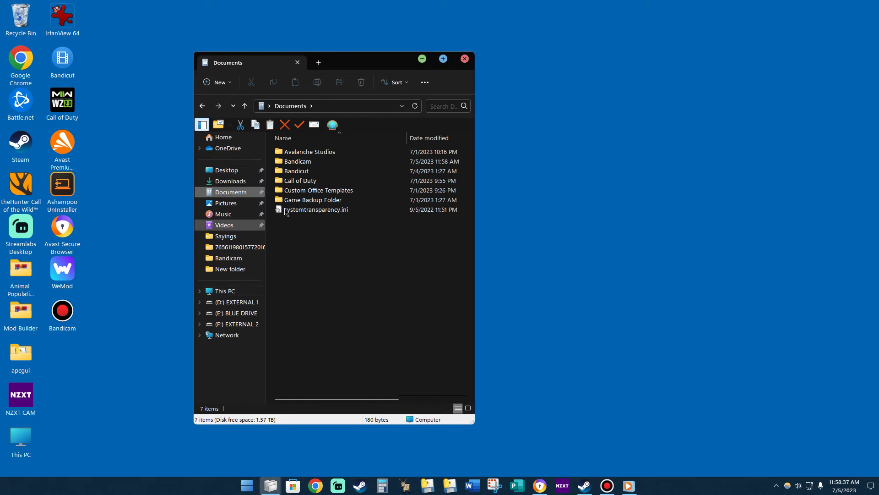
double_click(314, 155)
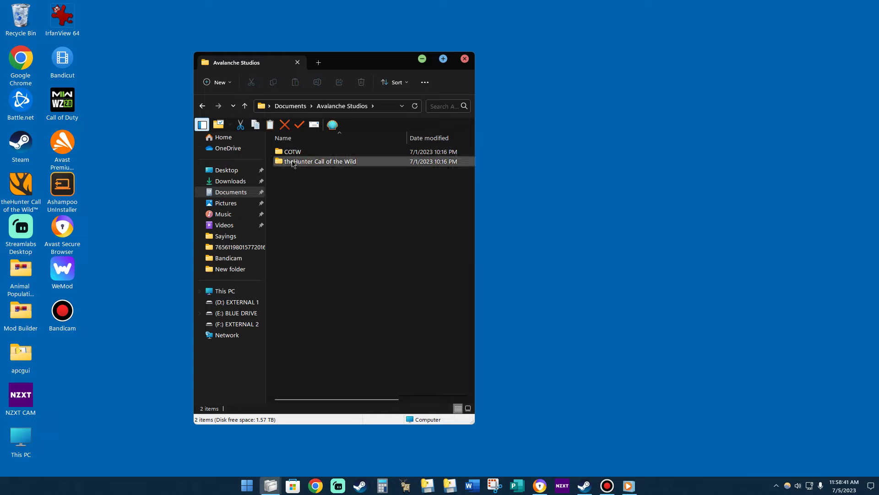
double_click(295, 154)
double_click(294, 154)
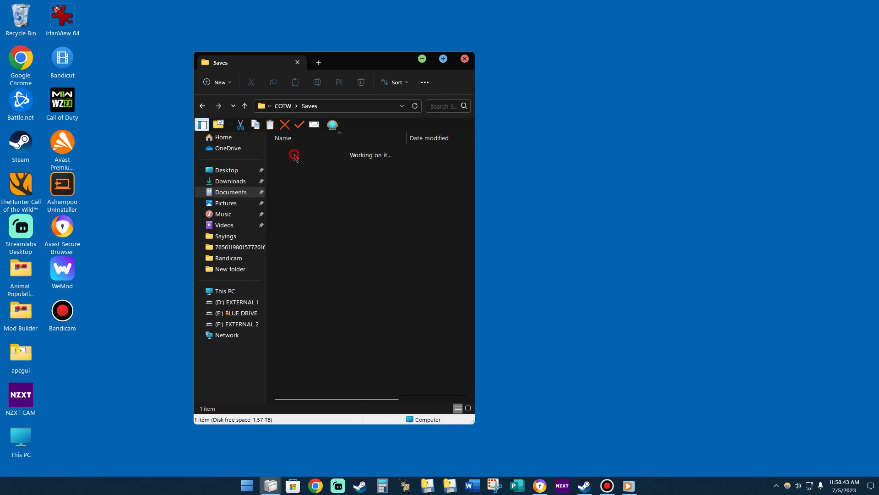
double_click(296, 153)
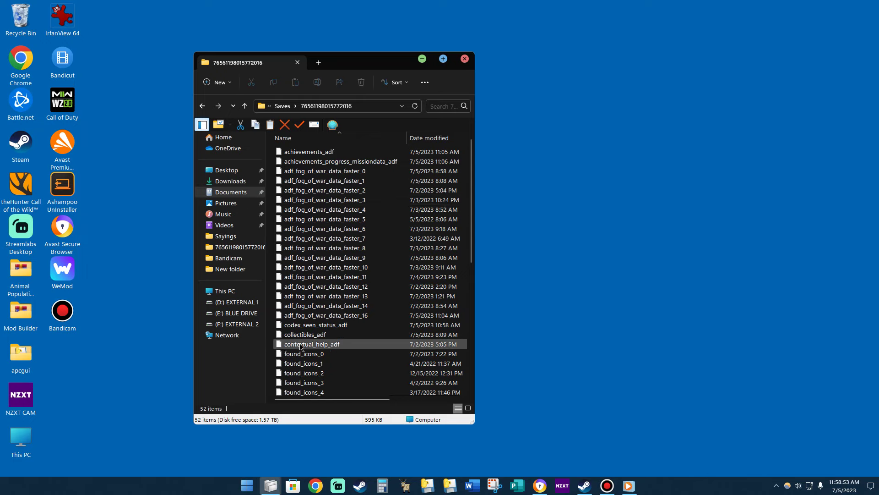
scroll(300, 347, "down", 1)
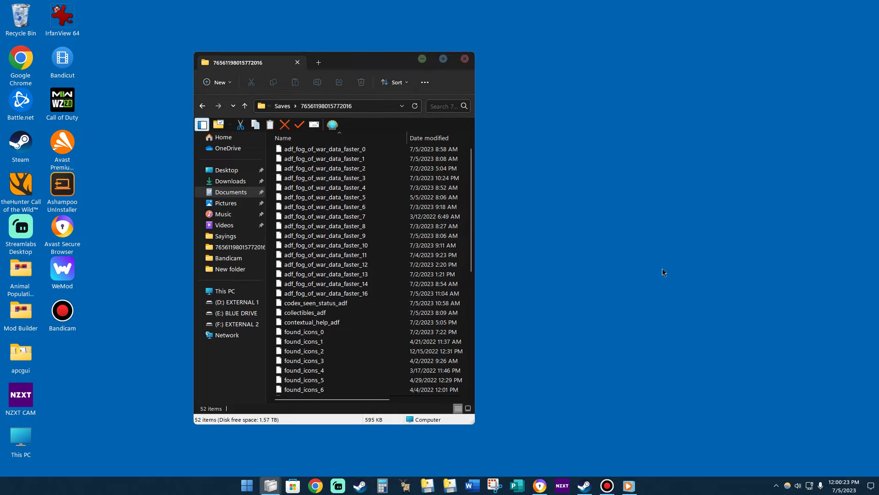
left_click(464, 58)
Launch theHunter: Call of the Wild and select the Layton Lake District reserve.
double_click(24, 183)
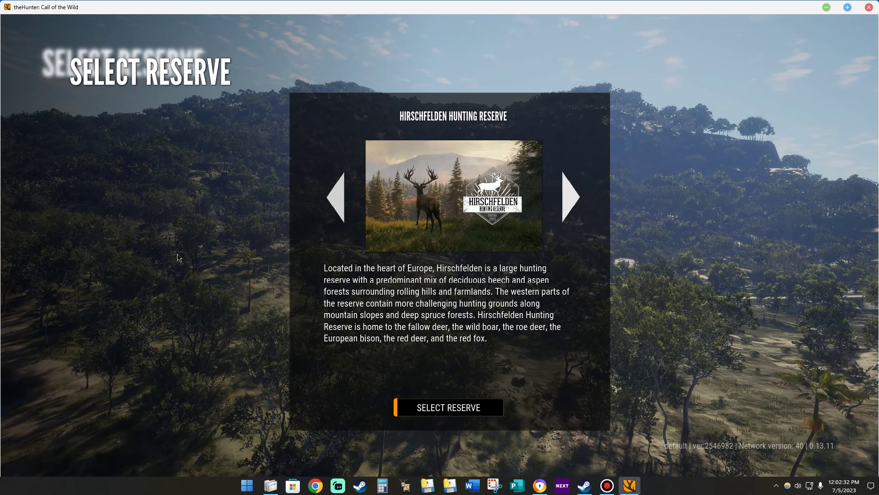
left_click(568, 206)
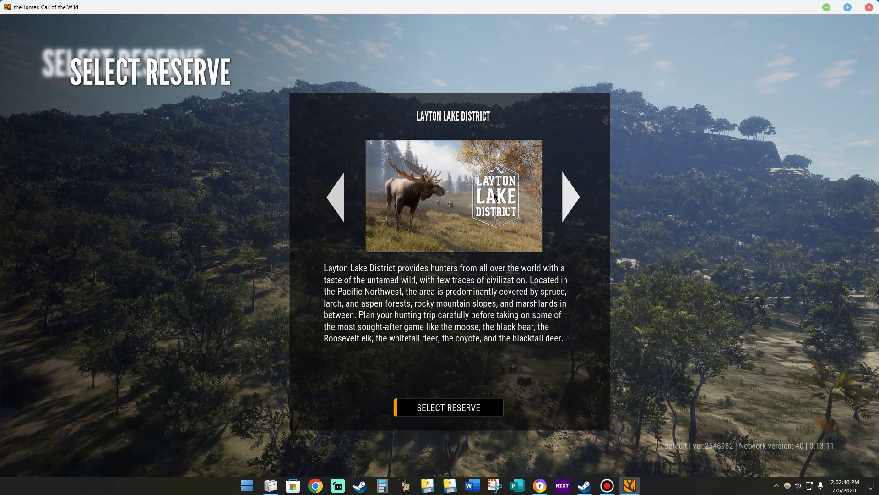
left_click(435, 408)
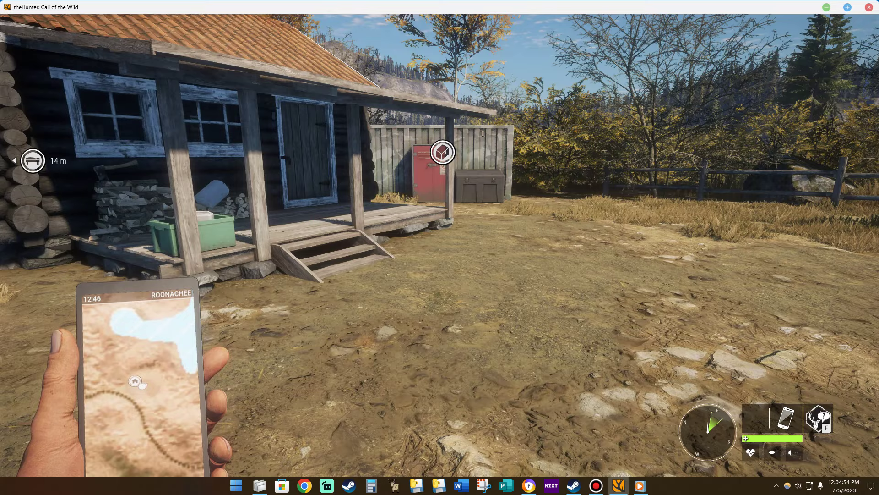
Open the reserve map with M and launch Animal Population Changer from the taskbar.
key("m")
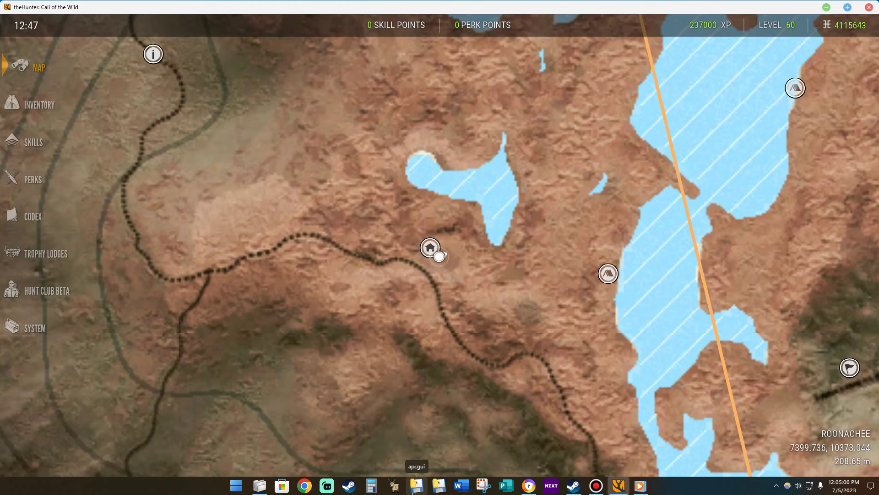
left_click(413, 489)
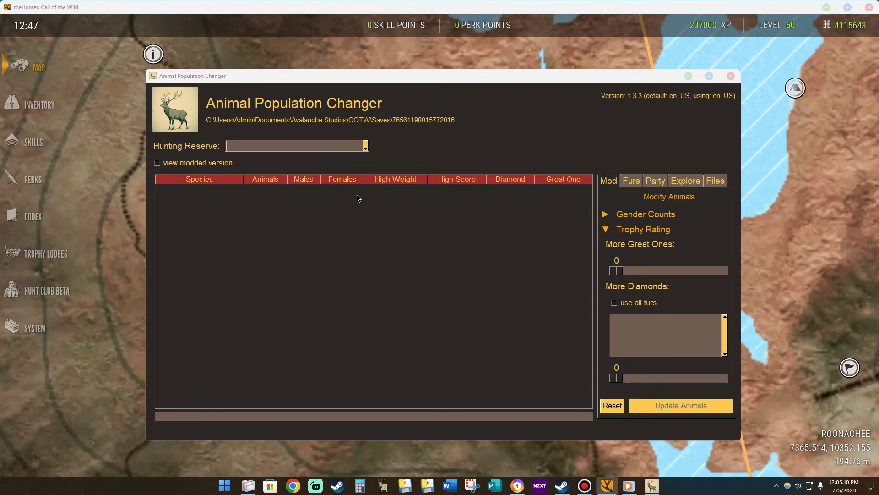
Pick Layton Lake as the hunting reserve and expand the Gender Counts section.
left_click(365, 146)
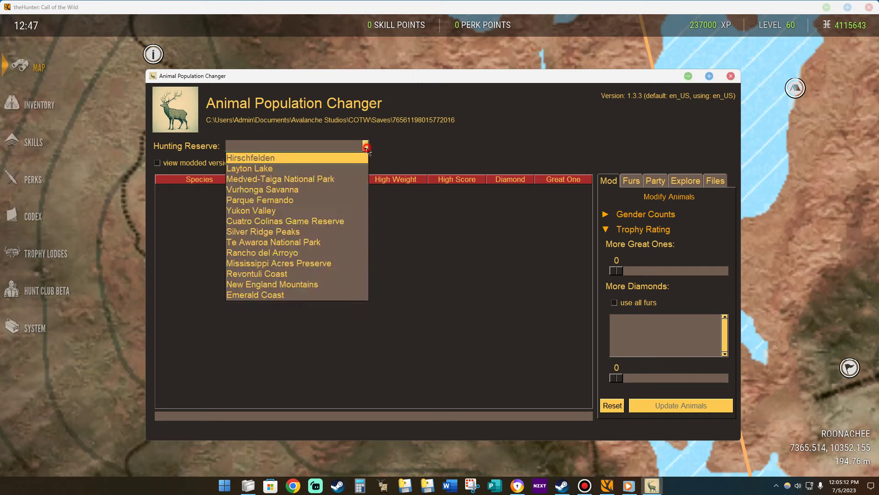
left_click(270, 168)
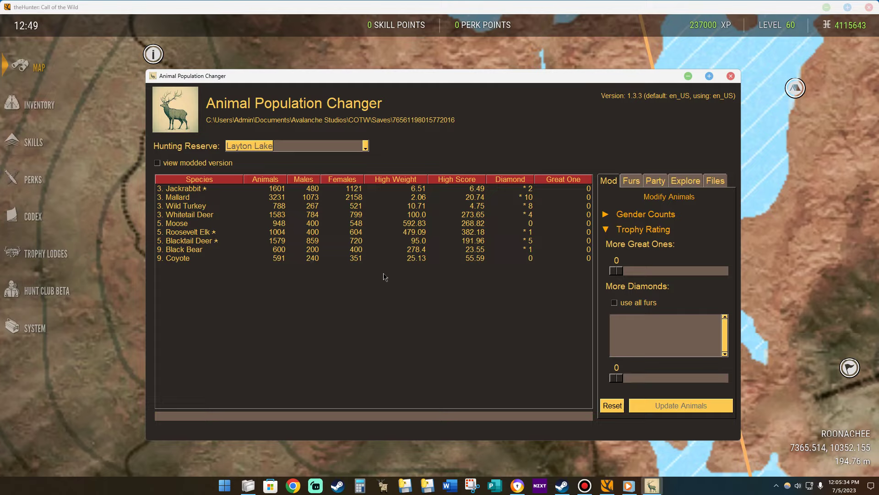
left_click(646, 215)
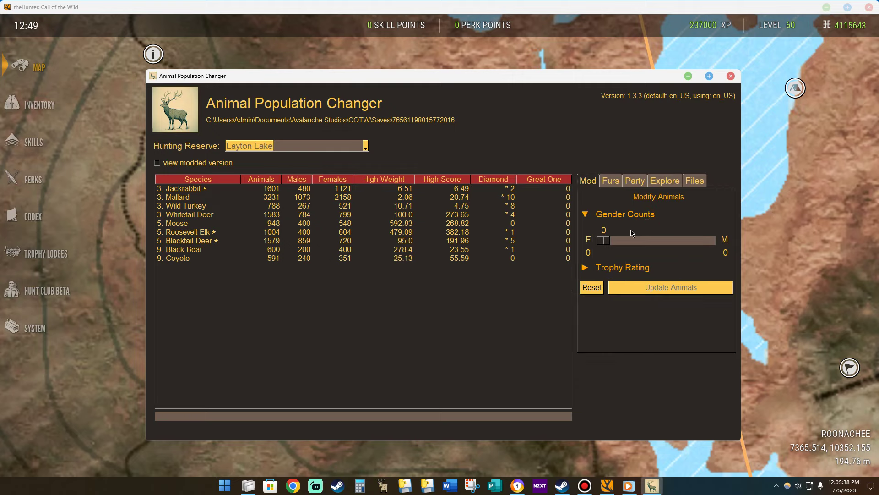
Set the Coyote gender slider to 243 (483 males, 108 females) and apply with Update Animals.
left_click(300, 259)
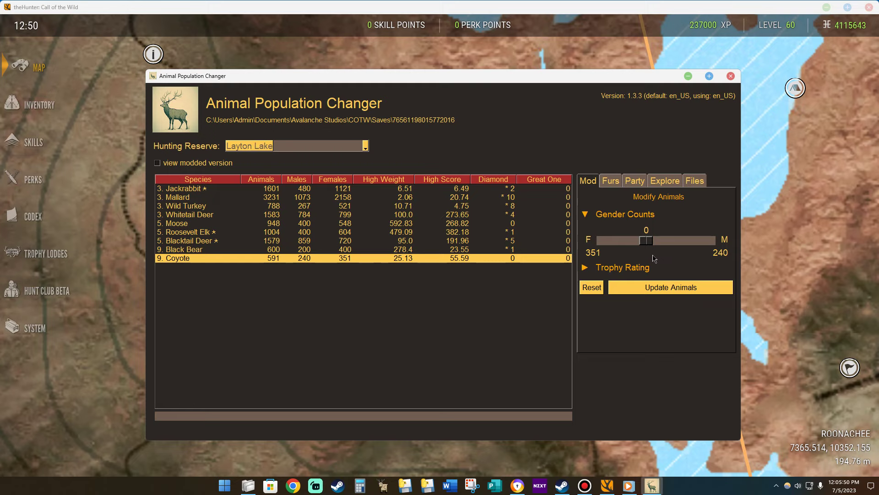
left_click_drag(646, 241, 692, 253)
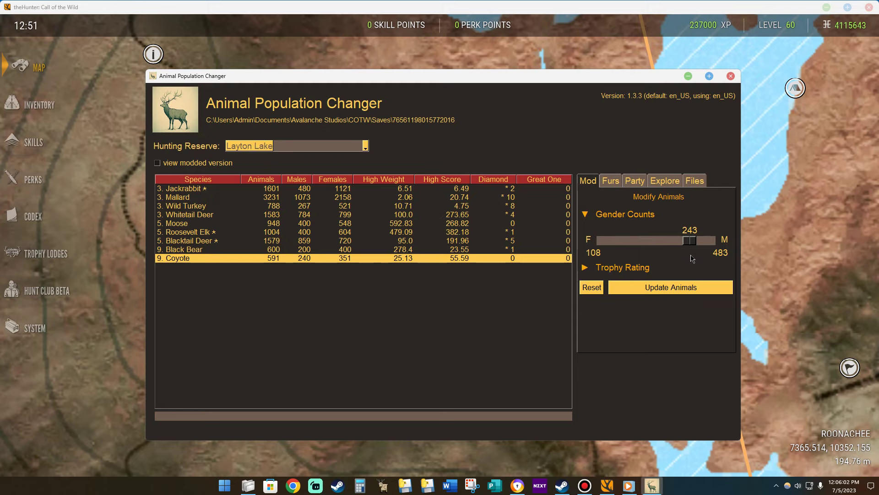
left_click(664, 290)
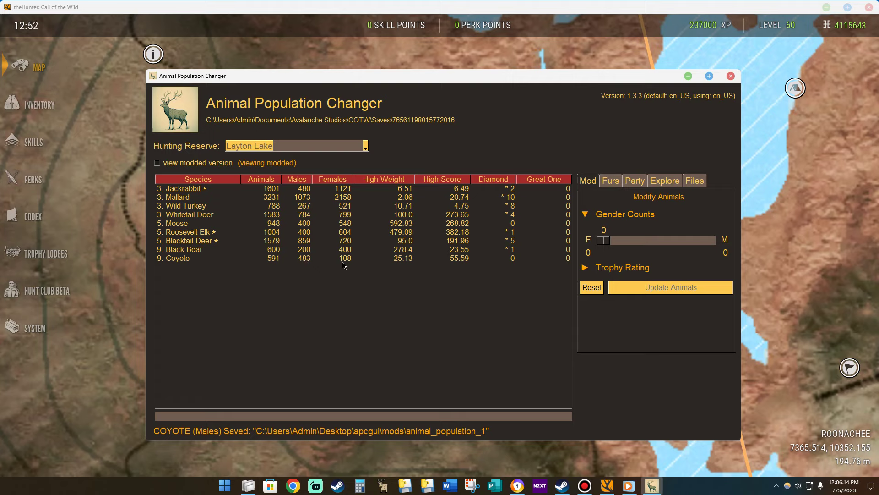
Set the Black Bear gender slider to 241 (441 males, 159 females) and apply with Update Animals.
left_click(305, 252)
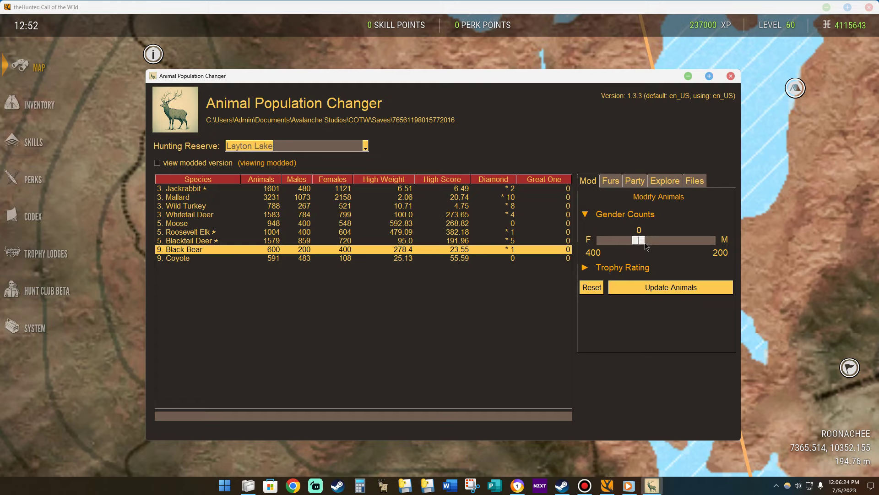
left_click_drag(645, 247, 687, 257)
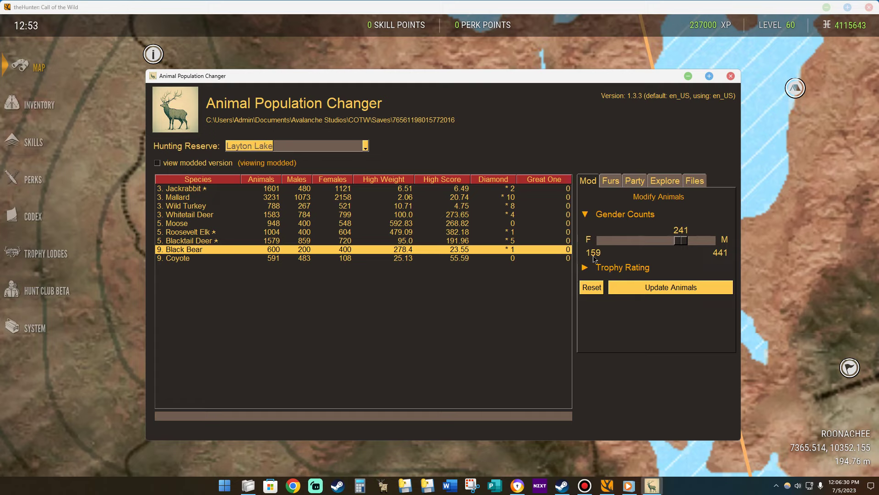
left_click(652, 290)
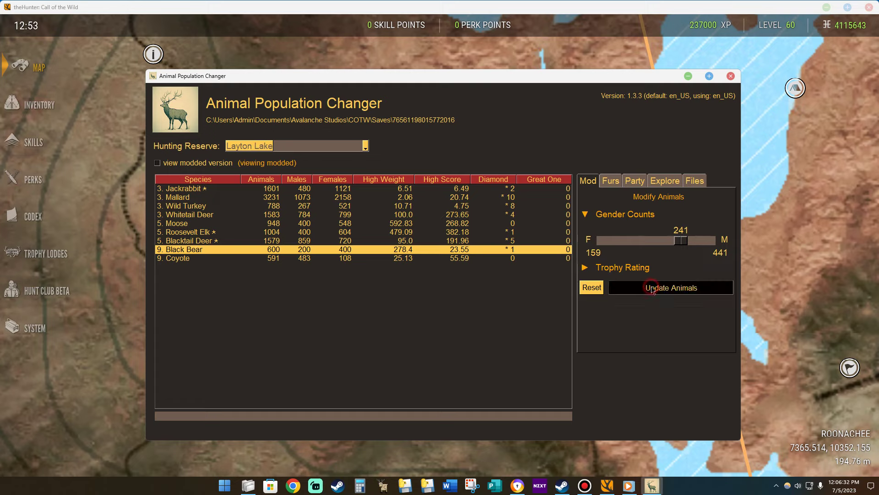